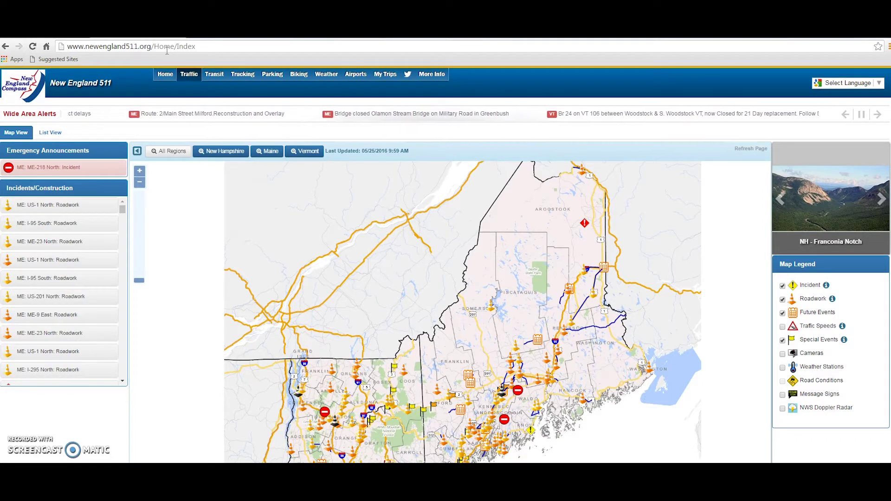
Sign in to My Trips with the account e-mail address and password
click(174, 48)
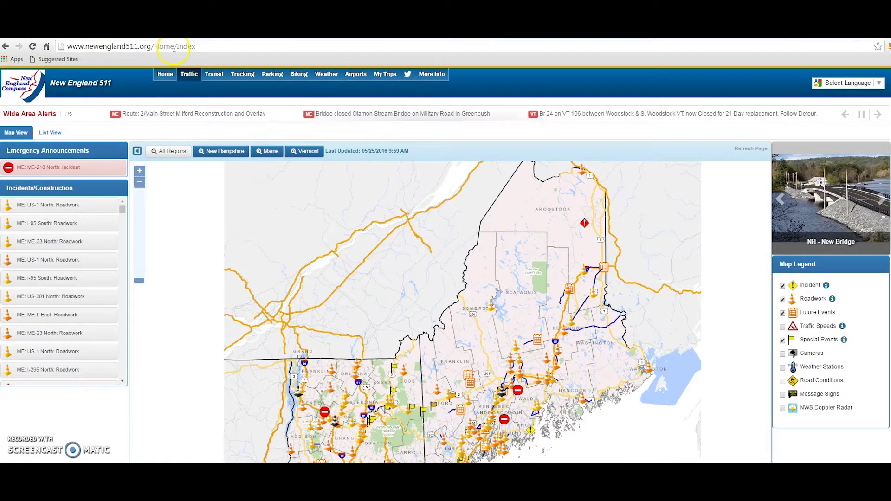
click(388, 76)
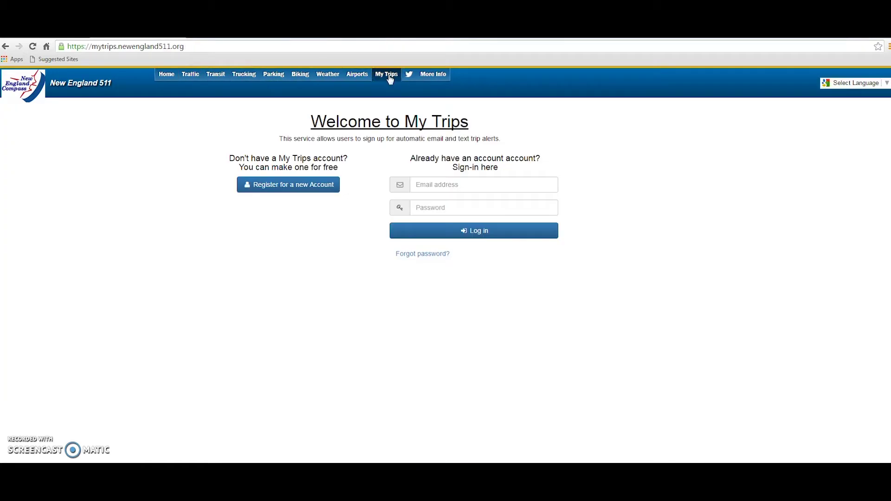
click(403, 172)
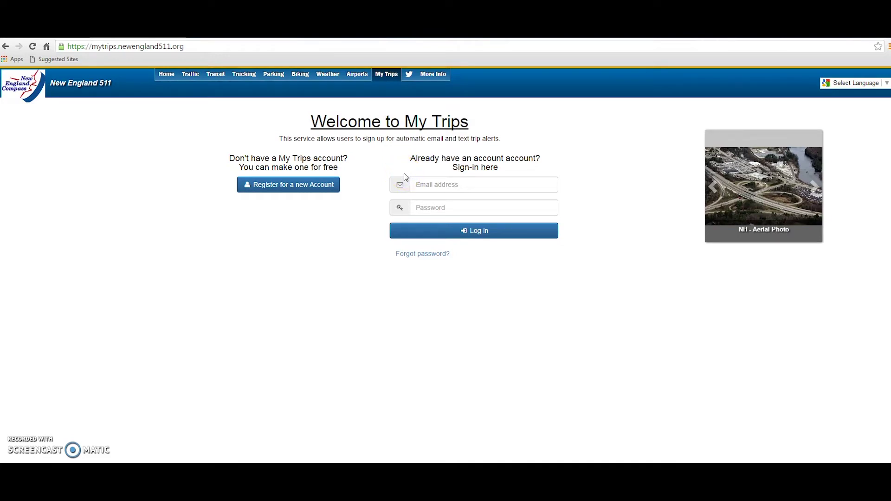
click(419, 184)
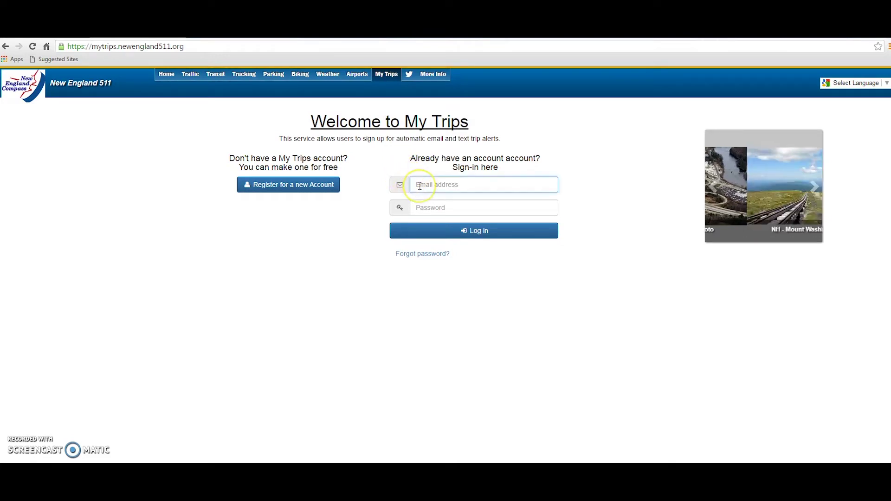
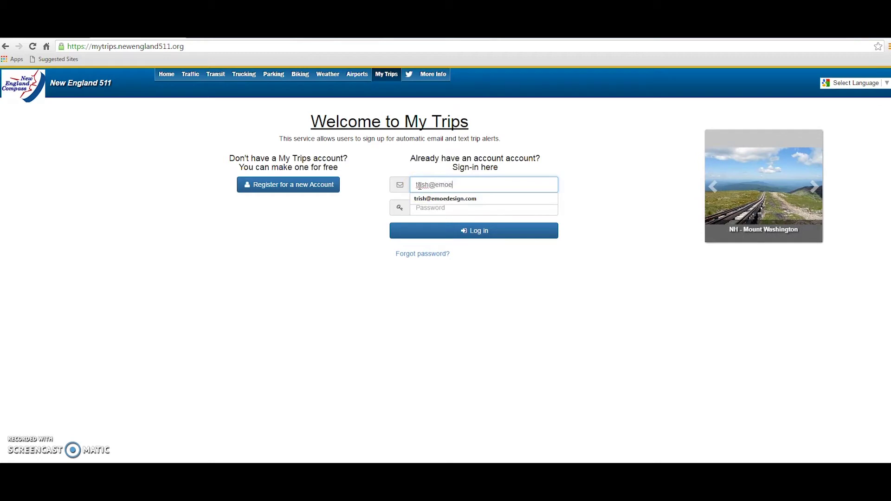
click(421, 208)
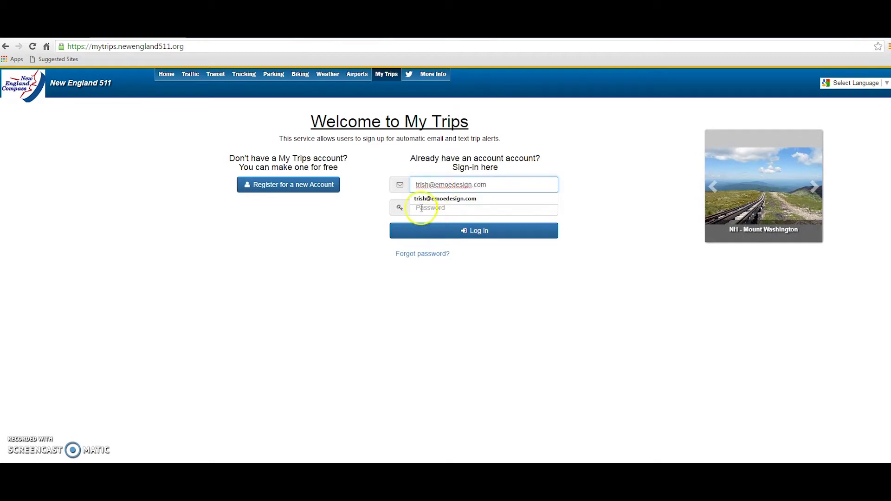
text(••)
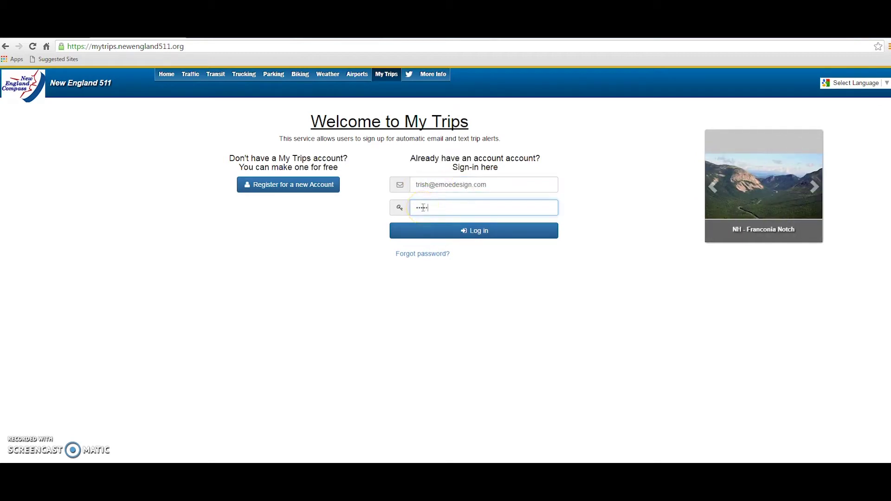
click(464, 229)
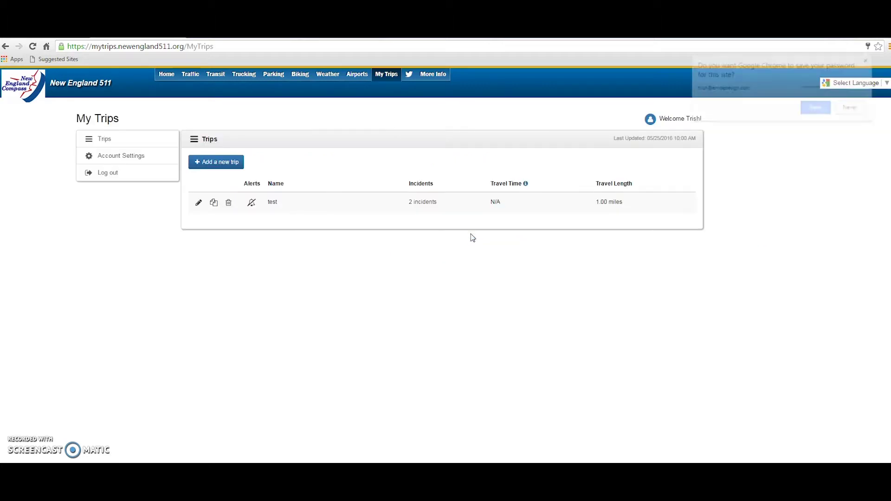
Dismiss the browser's save-password offer and start a new trip
click(473, 237)
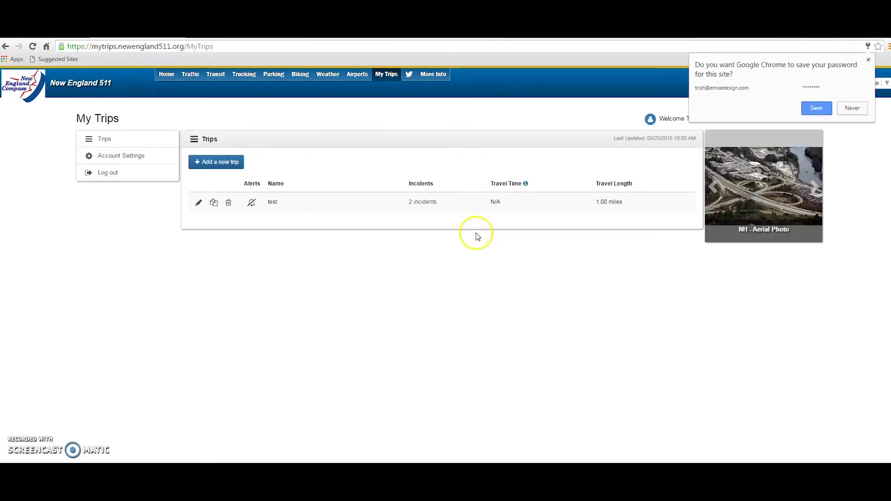
click(869, 60)
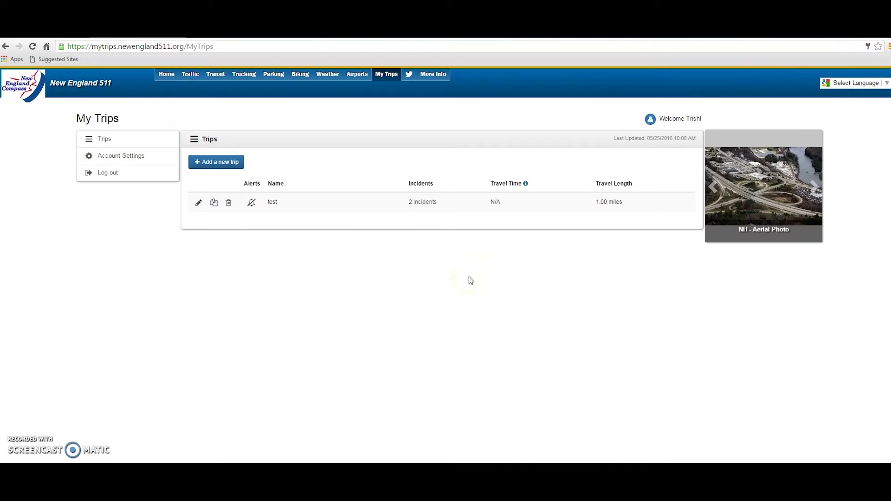
click(218, 164)
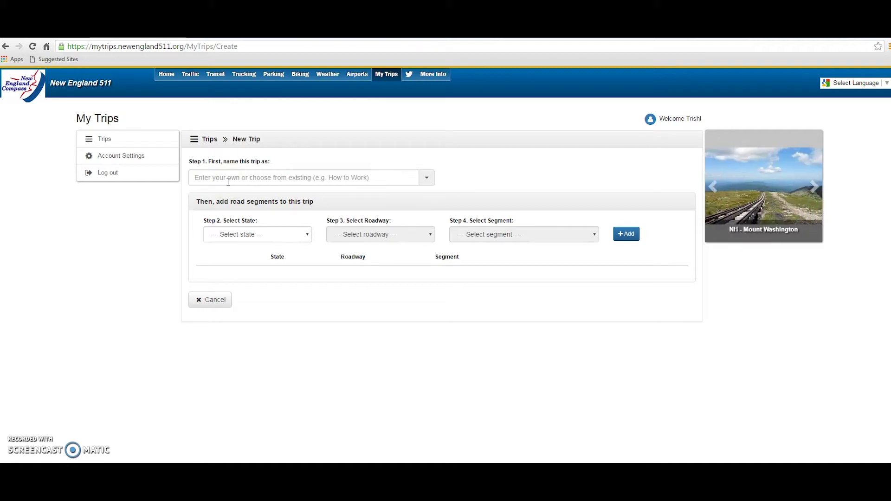
Replace the typed trip name 'ferry trip' with the suggested name 'Home to Work'
click(228, 179)
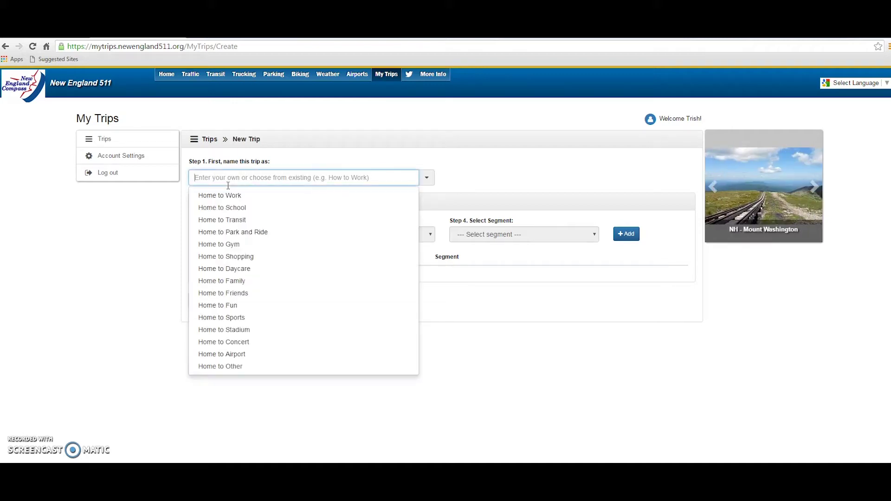
text(ferry trip)
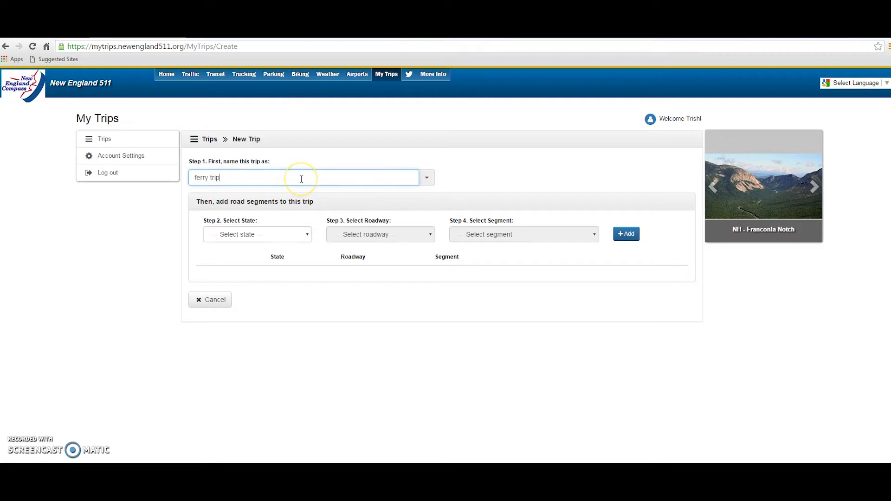
drag(224, 177, 181, 187)
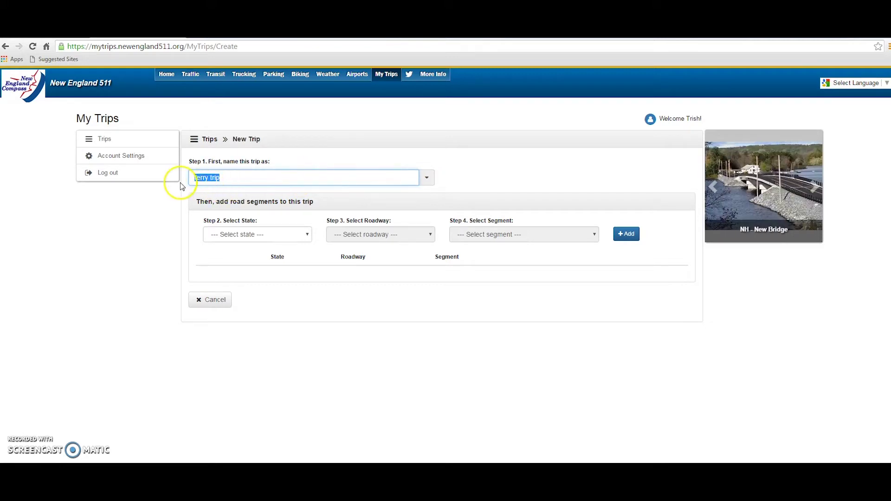
key(BackSpace)
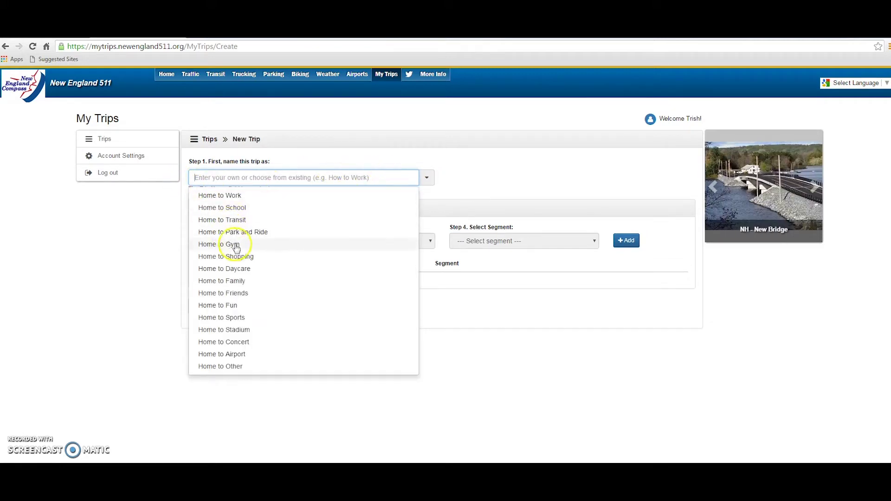
click(227, 196)
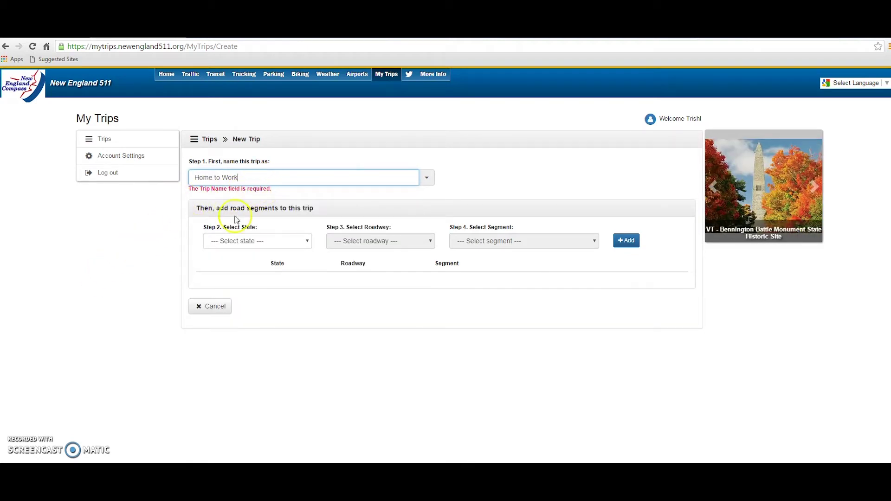
Add the Maine segment Islesboro Ferry North, Islesboro Ferry to Lincolnville Ferry, to the trip
click(235, 243)
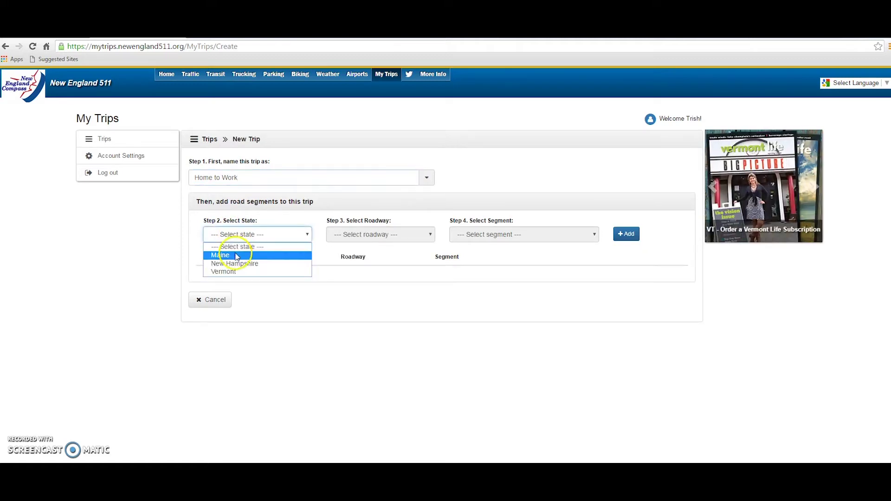
click(237, 256)
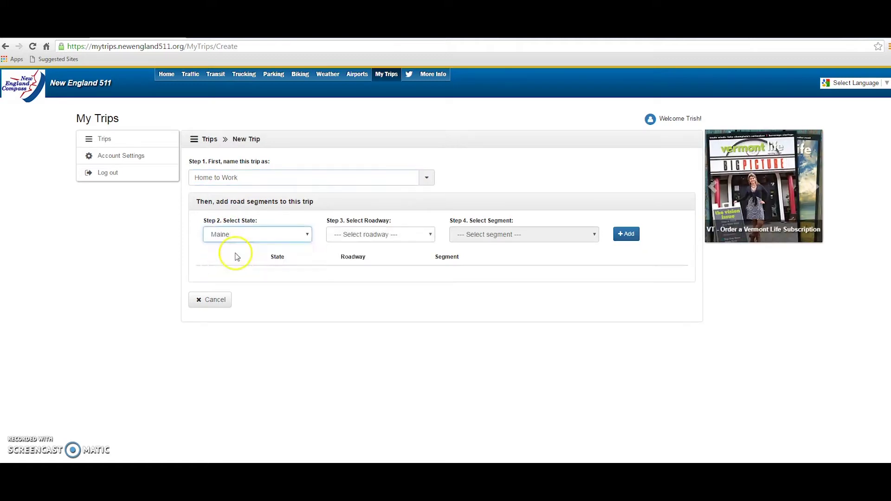
click(344, 239)
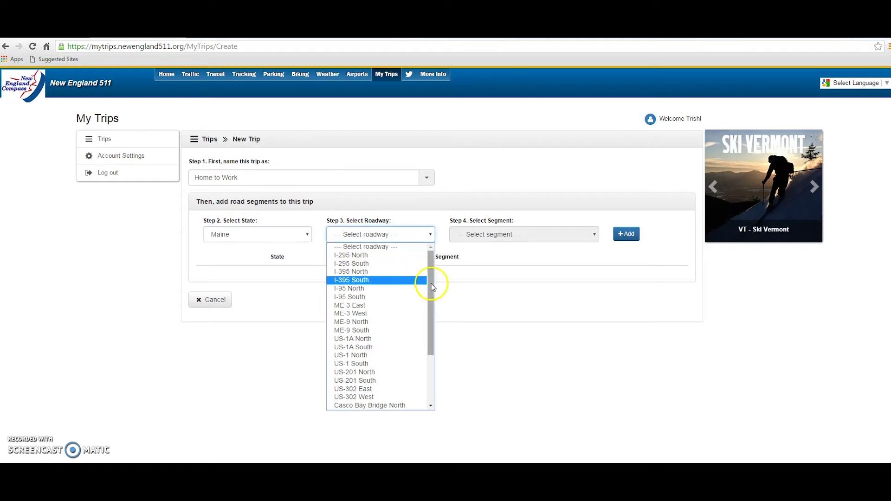
scroll(424, 287, down, 3)
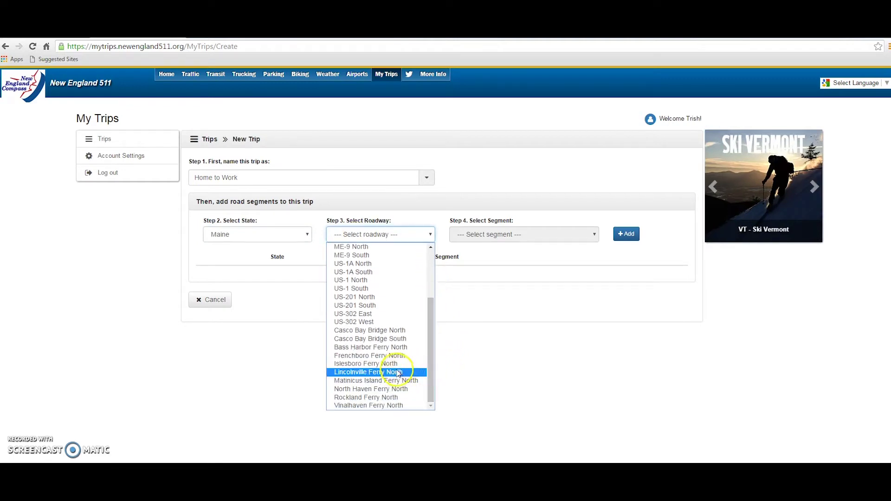
click(394, 365)
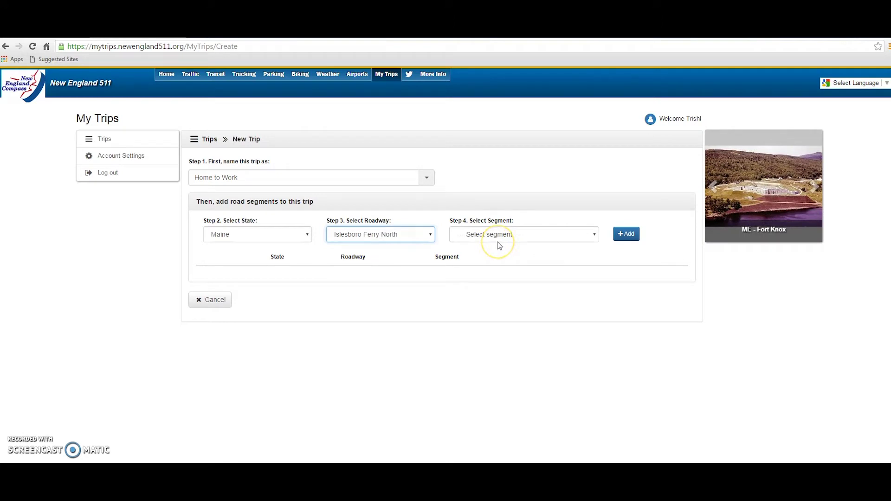
click(499, 241)
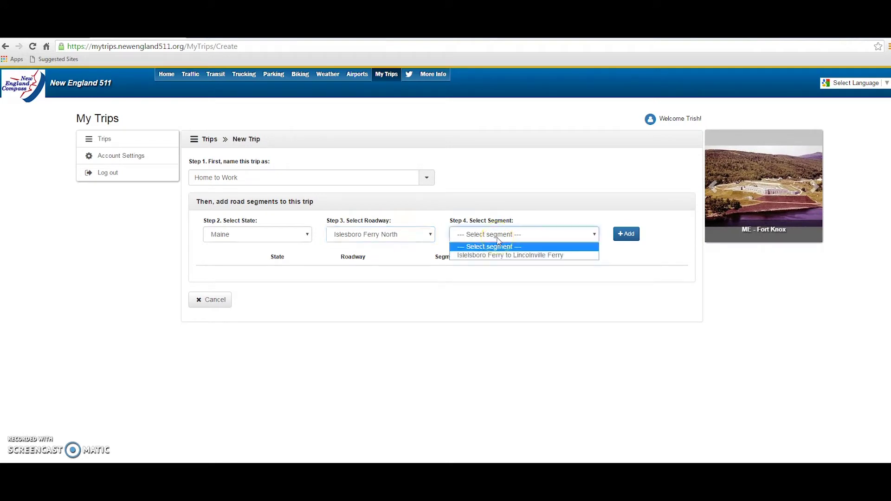
click(501, 257)
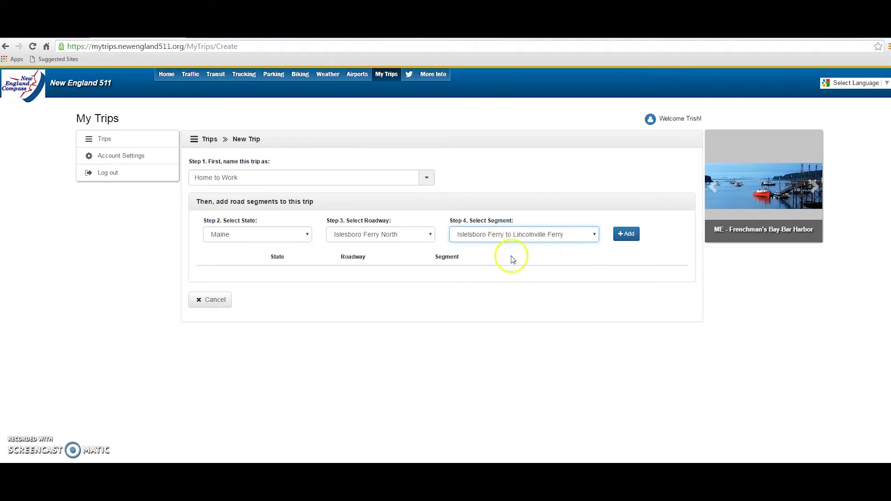
click(626, 236)
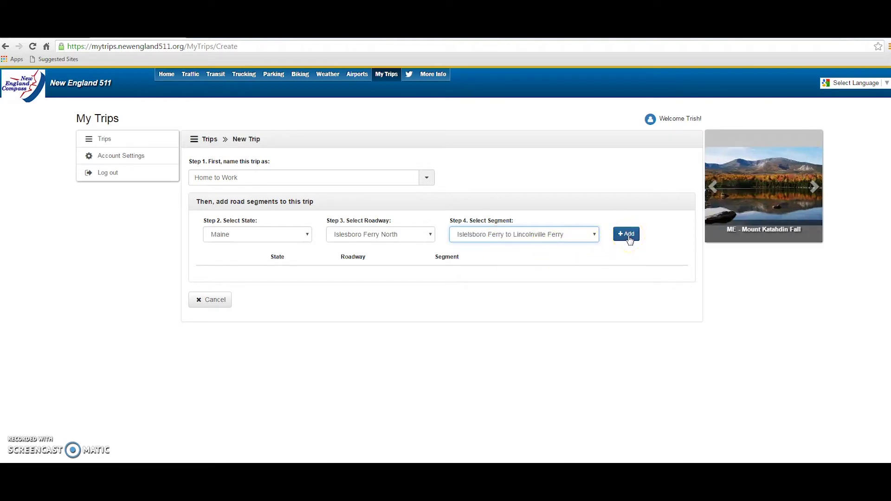
click(627, 237)
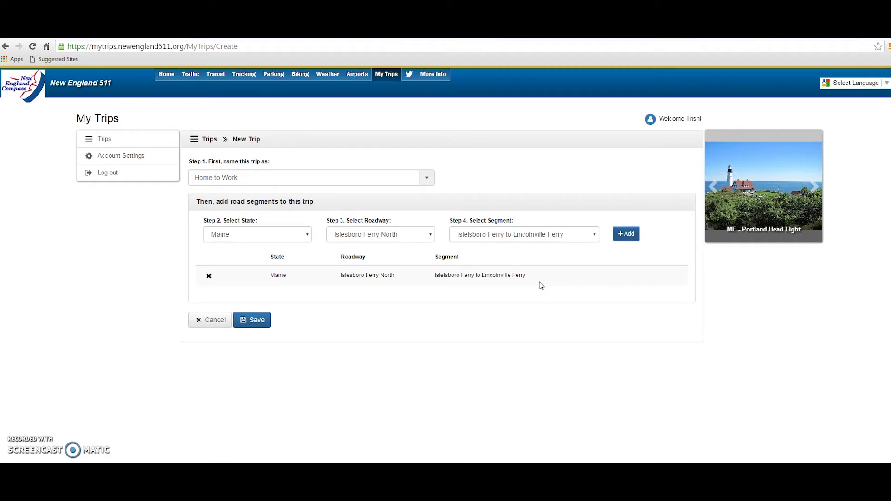
Add the Maine segment Lincolnville Ferry North, Lincolnville Ferry to Islesboro Ferry, and save the trip
click(280, 240)
click(278, 255)
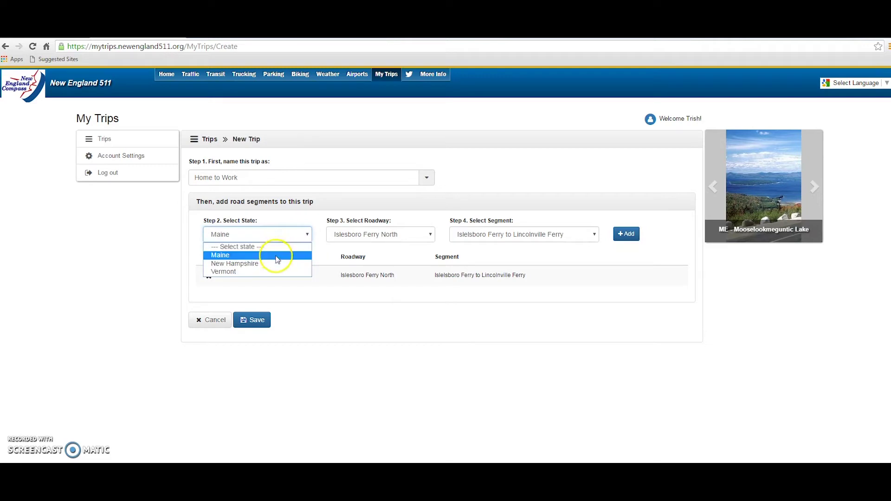
click(371, 236)
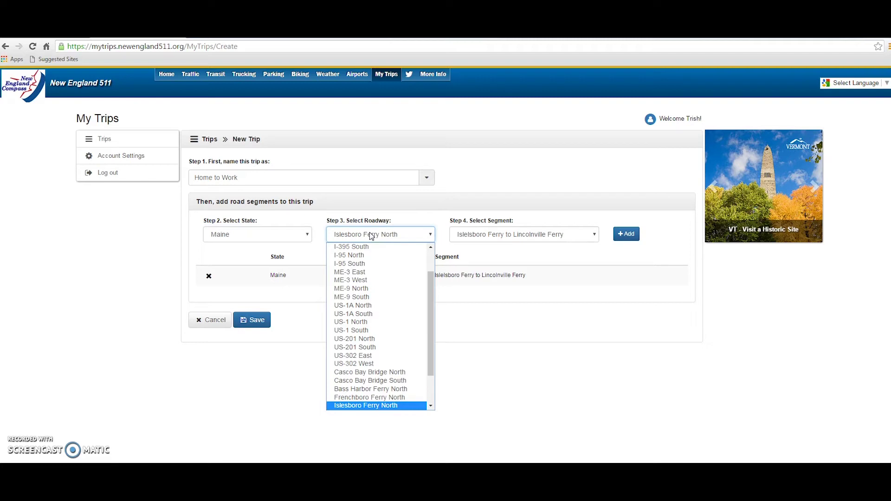
drag(431, 284, 431, 325)
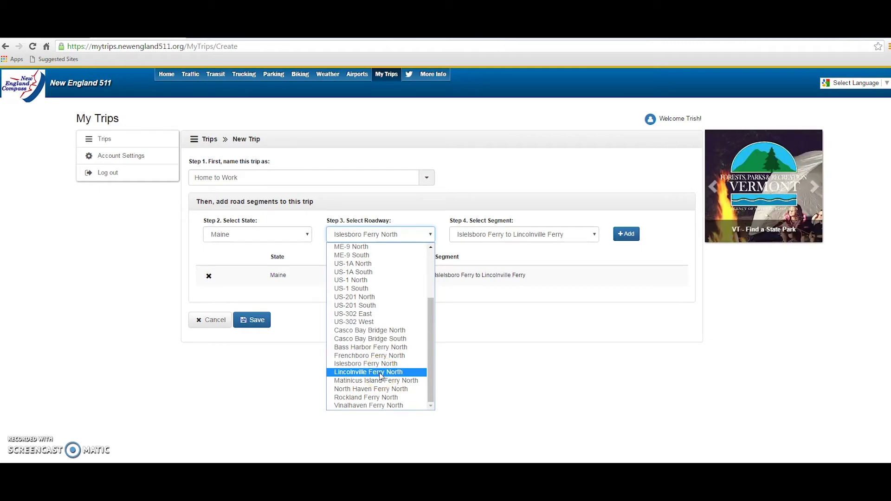
click(380, 373)
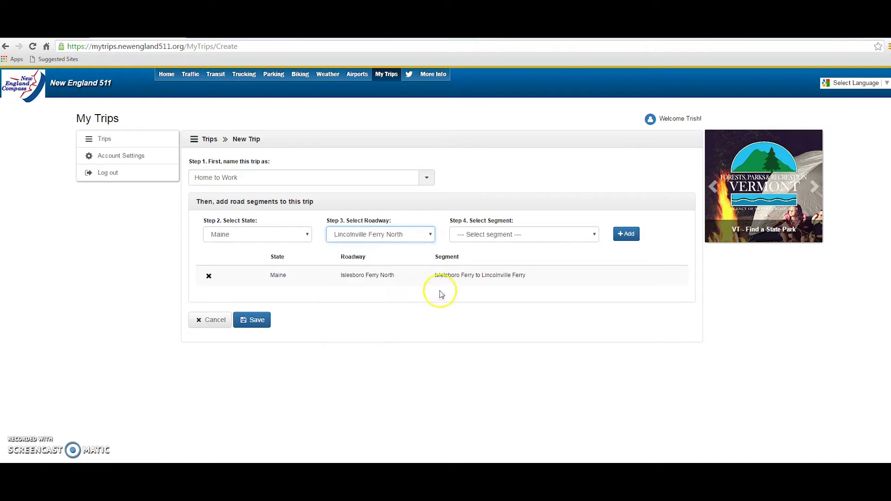
click(476, 235)
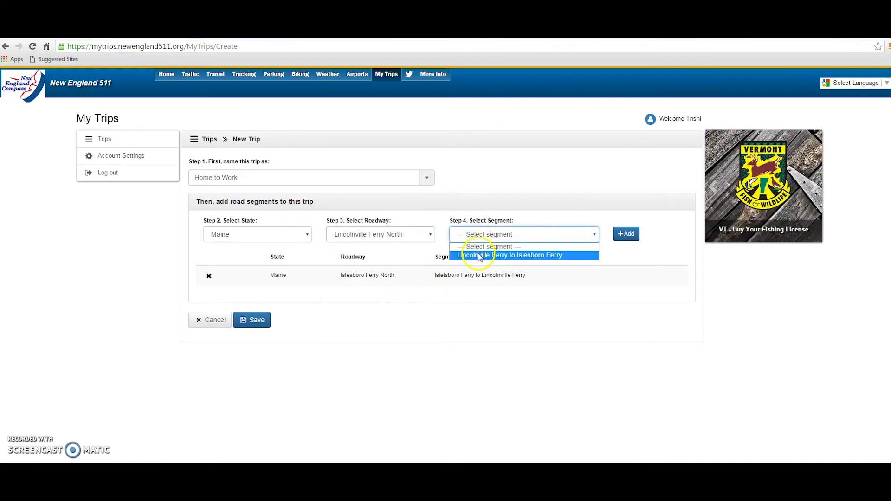
click(479, 256)
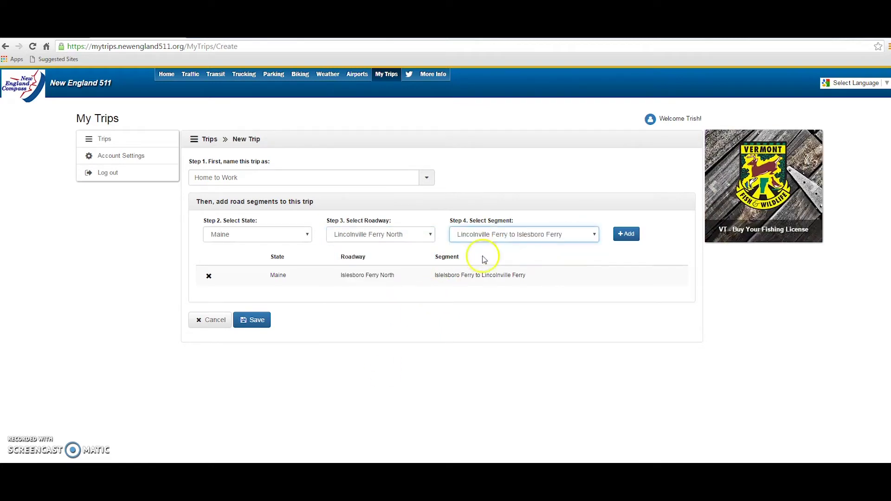
click(628, 235)
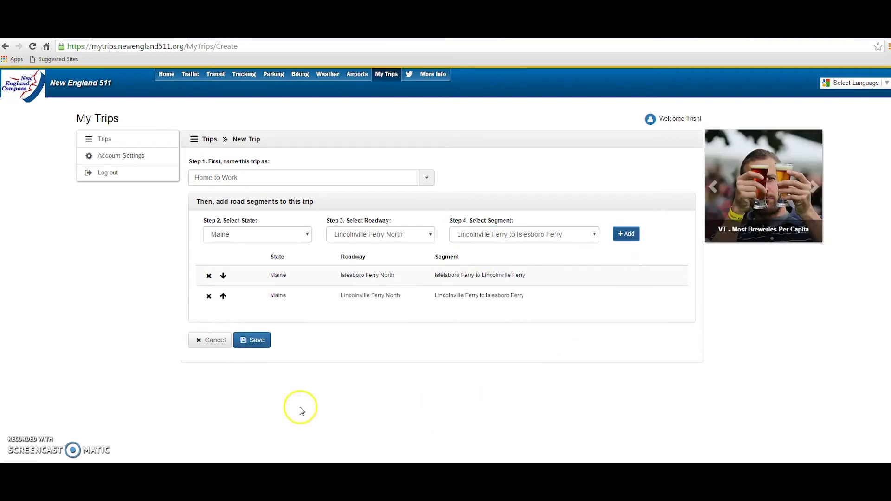
click(259, 347)
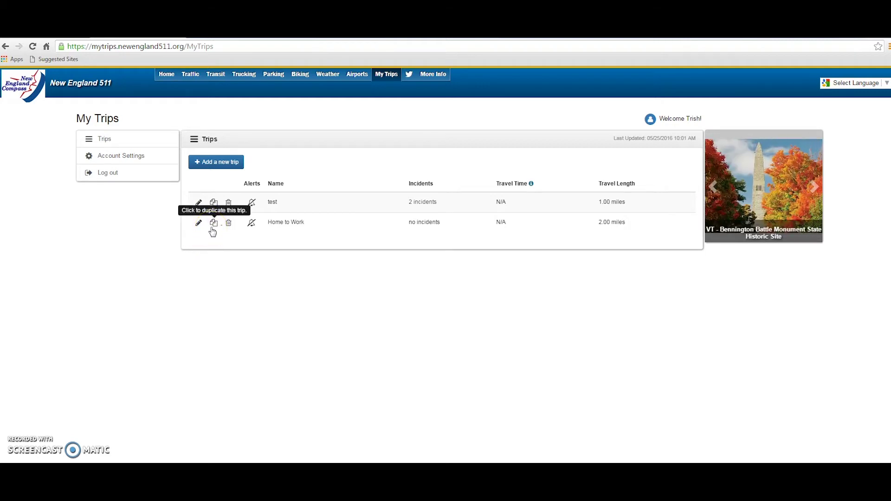
Check the Home to Work trip's list icons and open its alert setup form
click(229, 226)
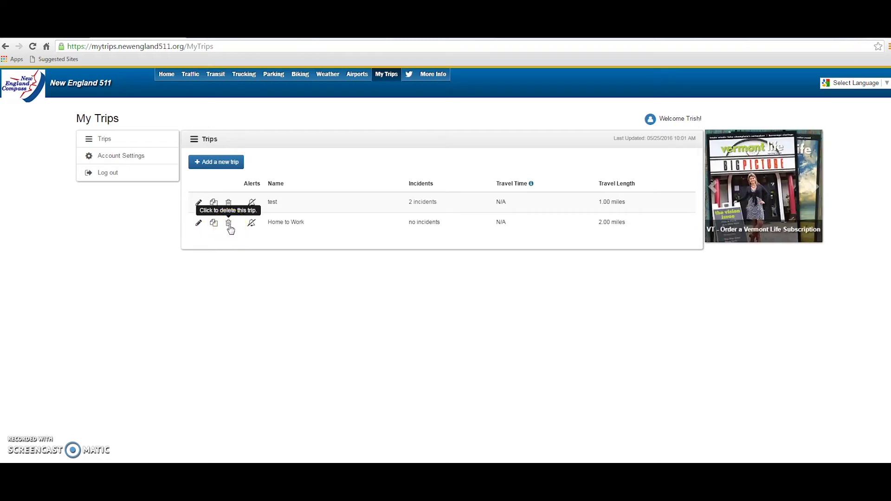
click(231, 228)
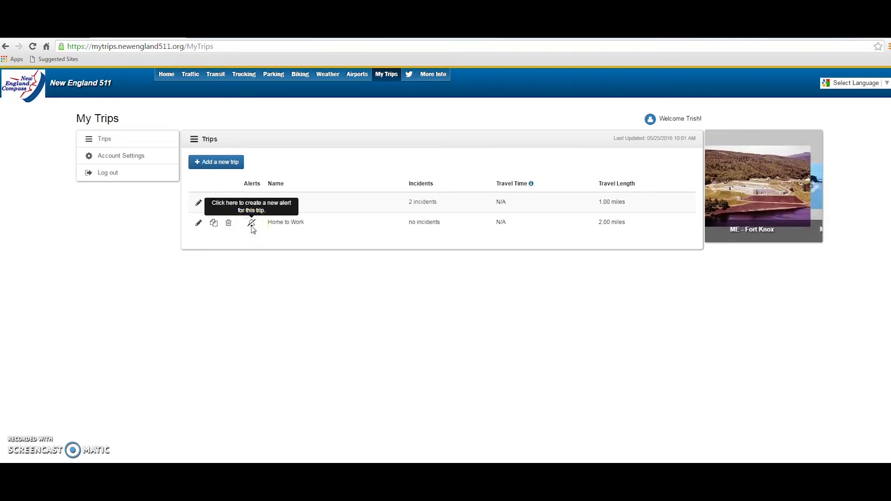
click(252, 223)
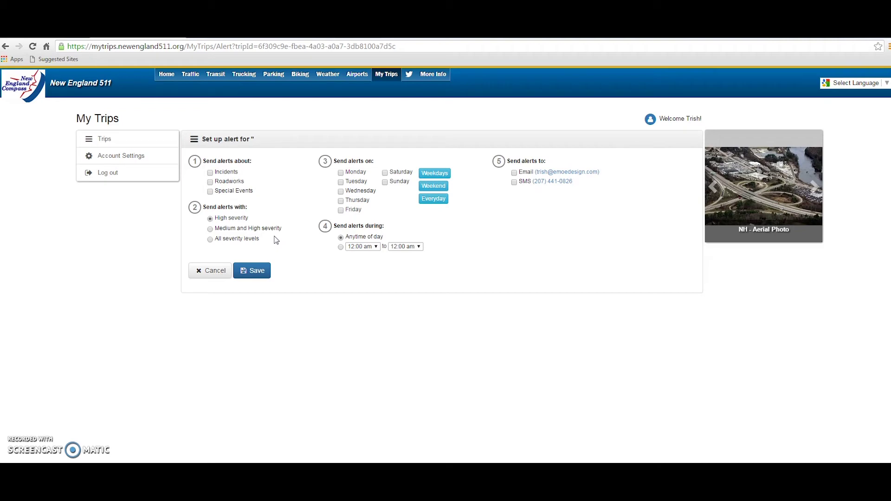
Include Incidents among the alert's event types and set alerts for every day
click(211, 174)
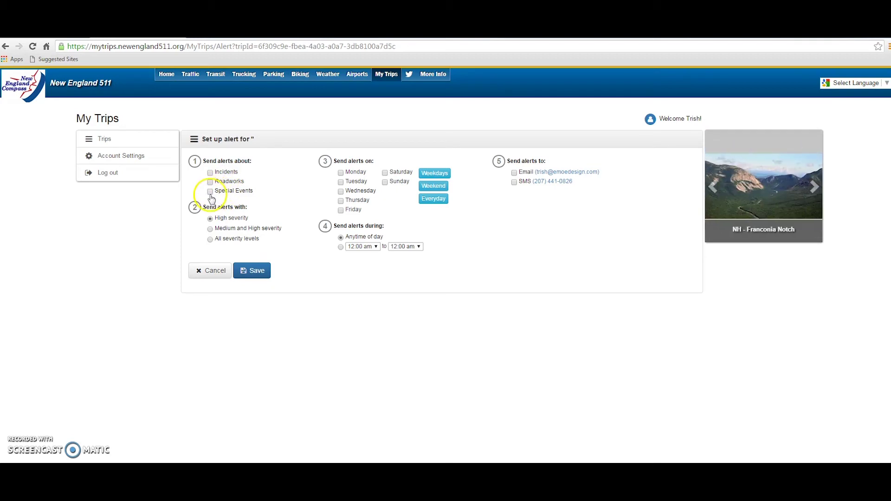
click(210, 173)
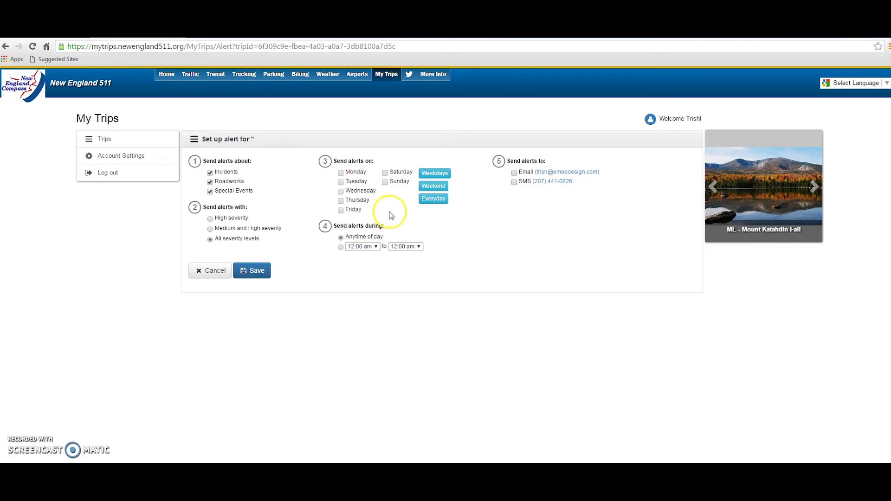
click(433, 199)
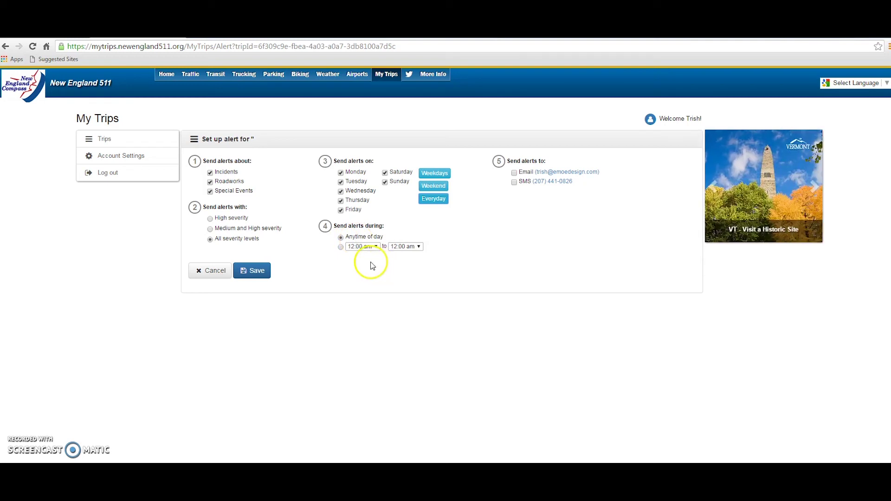
Restrict the alert to a time range starting at 06:00 am and browse the end times
click(341, 248)
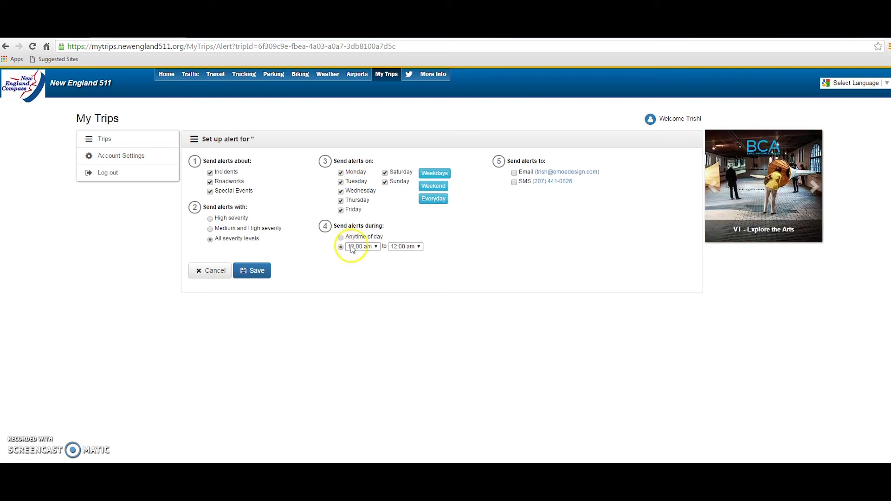
click(355, 247)
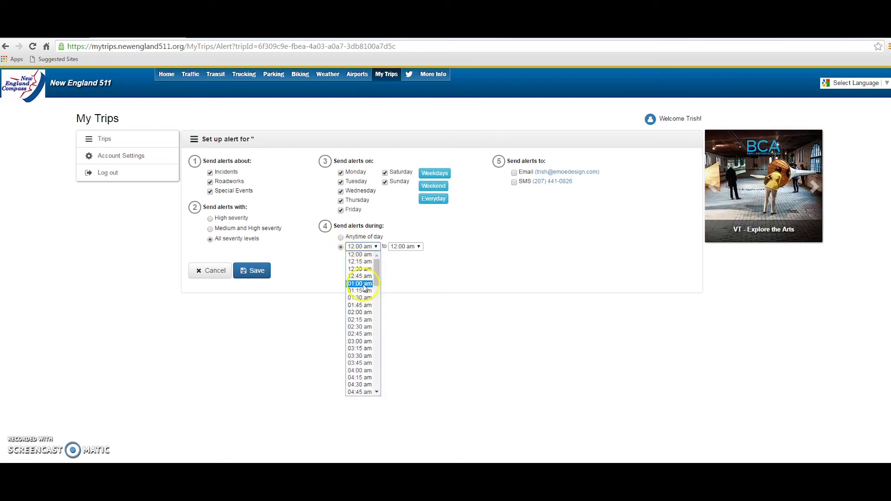
click(379, 393)
click(379, 393)
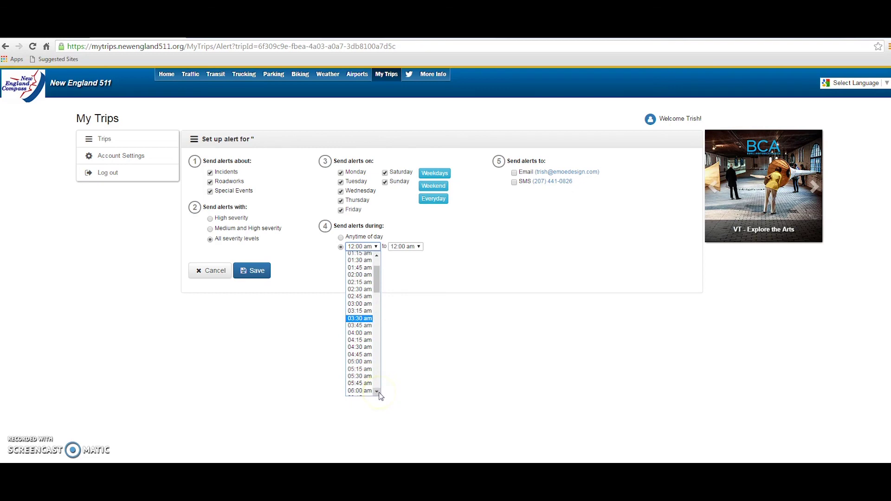
click(379, 393)
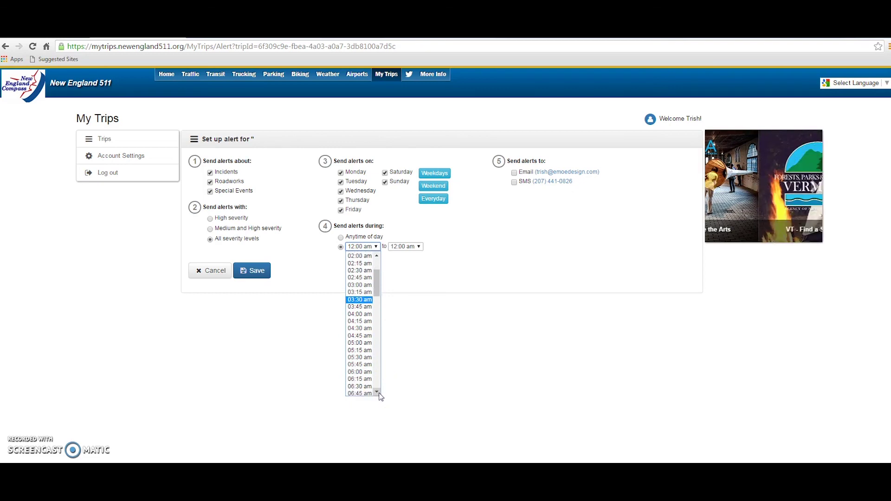
click(367, 372)
click(417, 247)
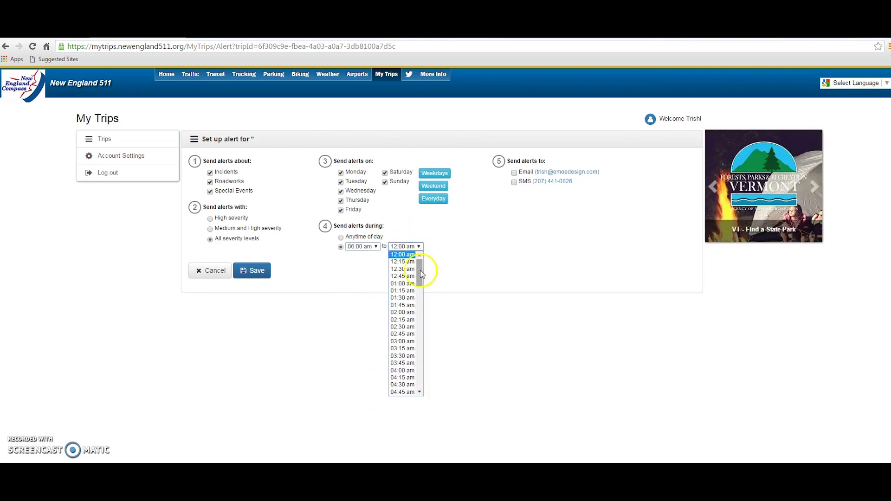
click(419, 393)
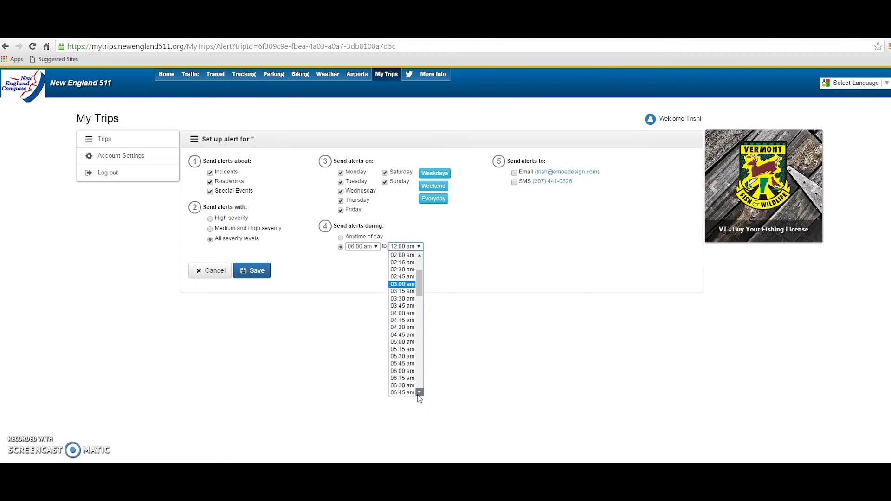
drag(420, 393, 409, 392)
Set the end time to 06:00 pm, enable Email delivery, and save the alert
click(402, 362)
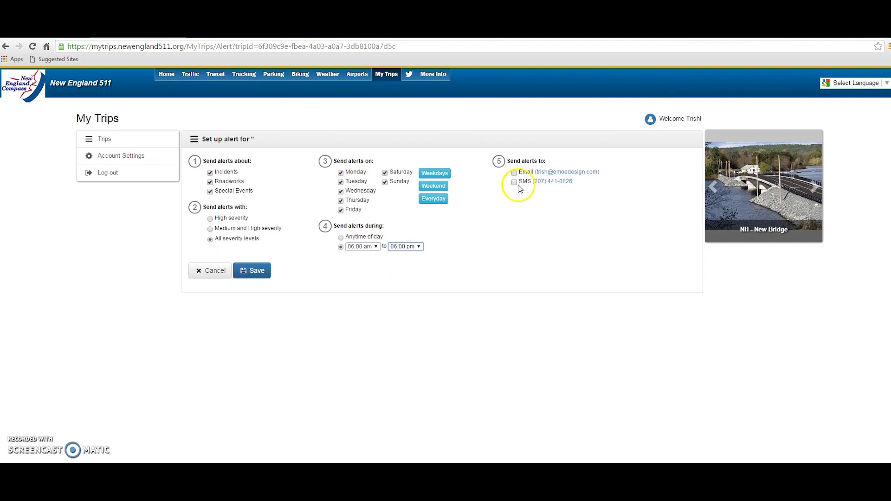
click(515, 173)
click(255, 275)
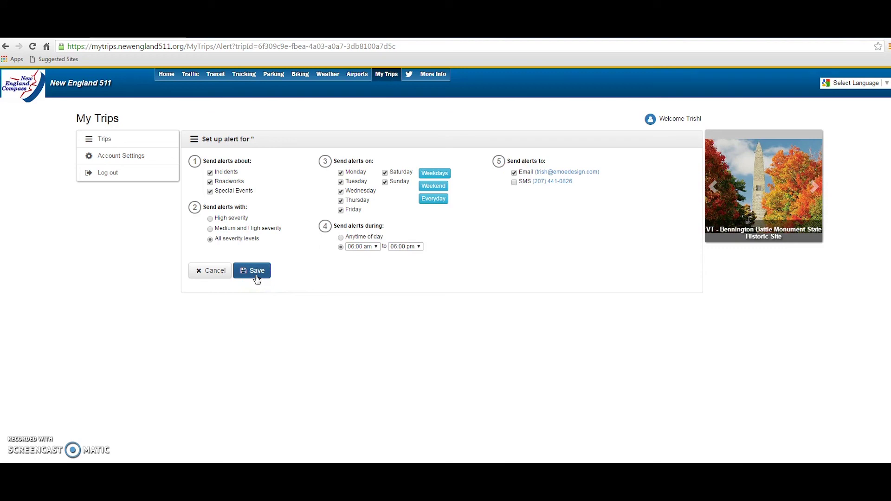
click(298, 305)
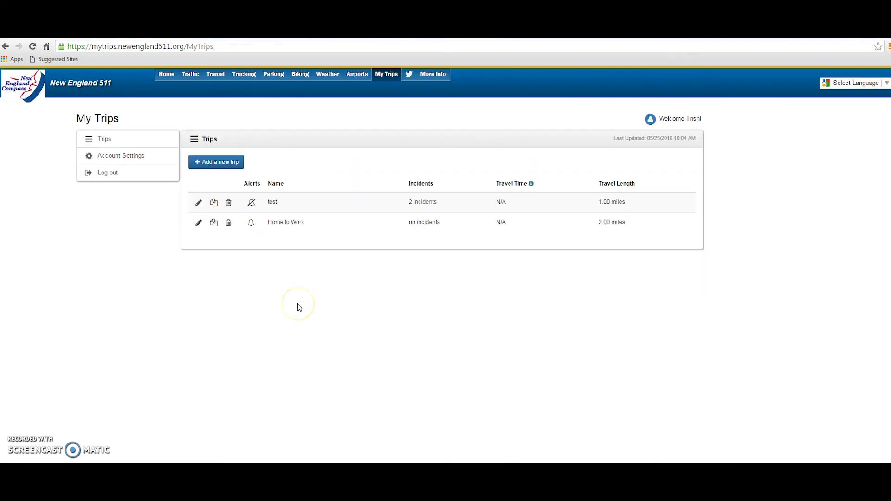